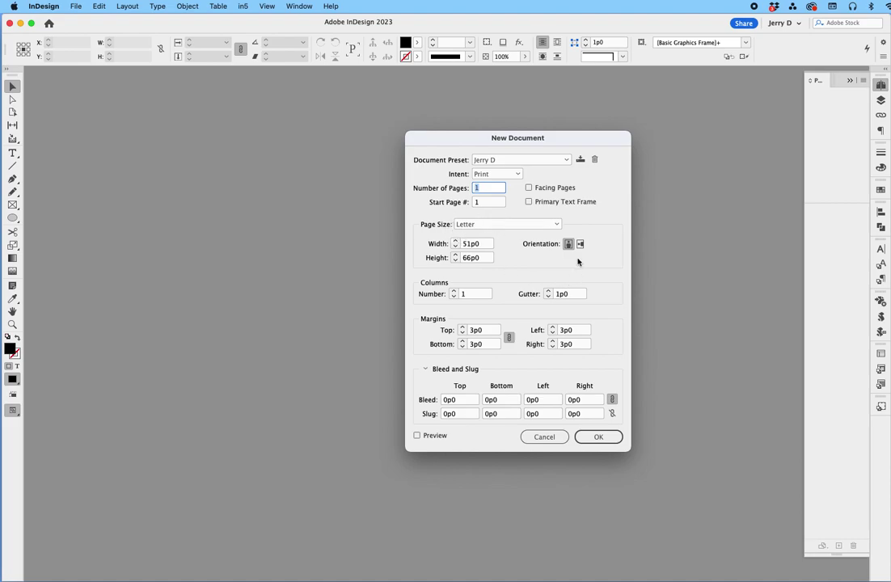
# Create a one-page Letter document in landscape orientation with 3p0 margins and no facing pages.
pyautogui.click(582, 245)
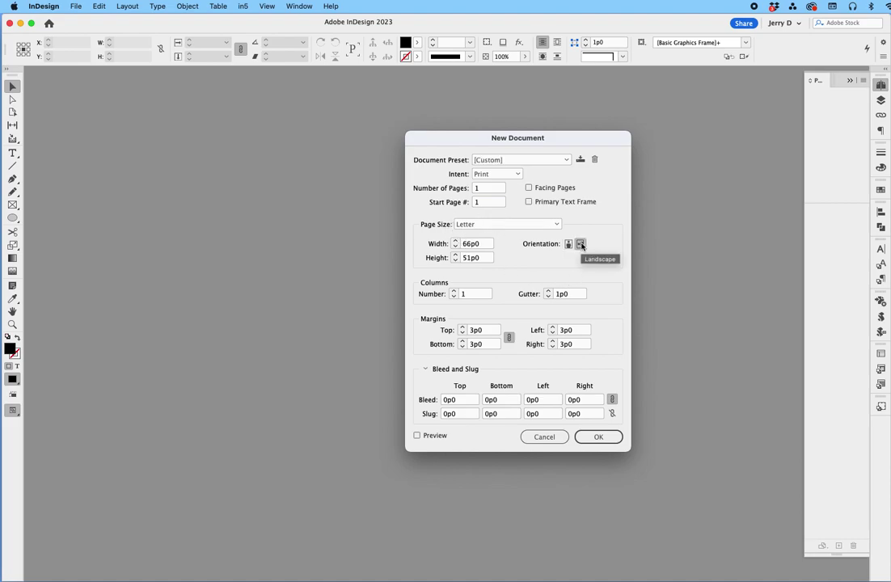
pyautogui.click(598, 437)
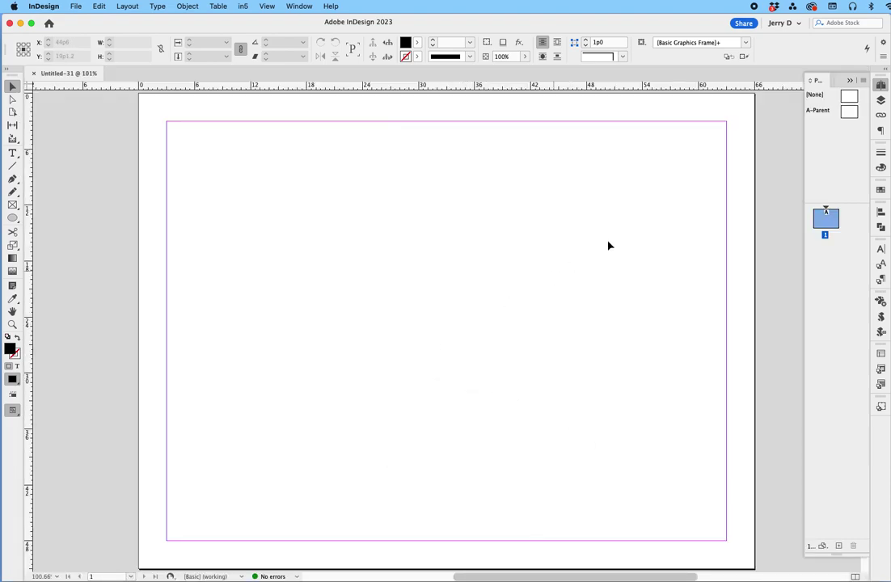
# On the A-Parent page, draw a text frame filling the margins and insert a table with 6 body rows and 7 columns.
pyautogui.doubleClick(851, 112)
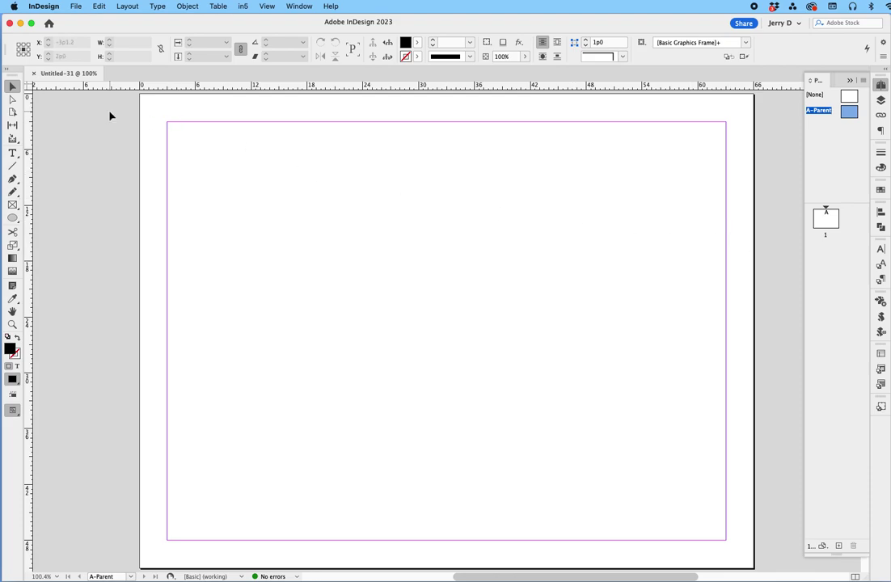
pyautogui.press('t')
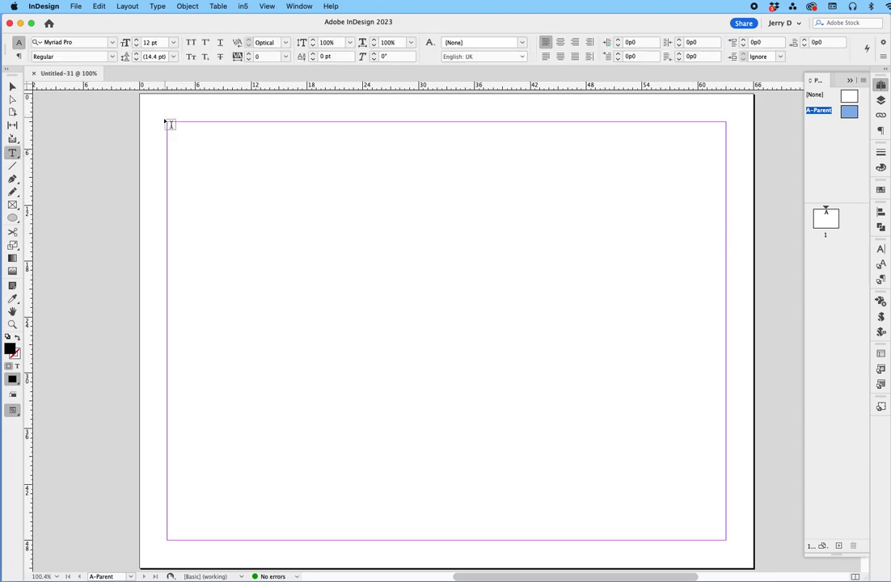
pyautogui.moveTo(173, 125); pyautogui.dragTo(726, 541)
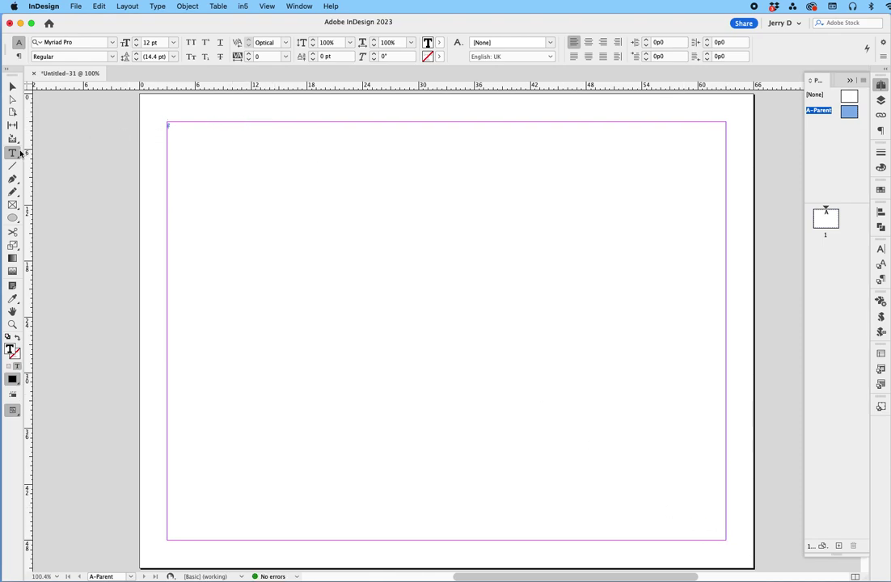
pyautogui.click(218, 6)
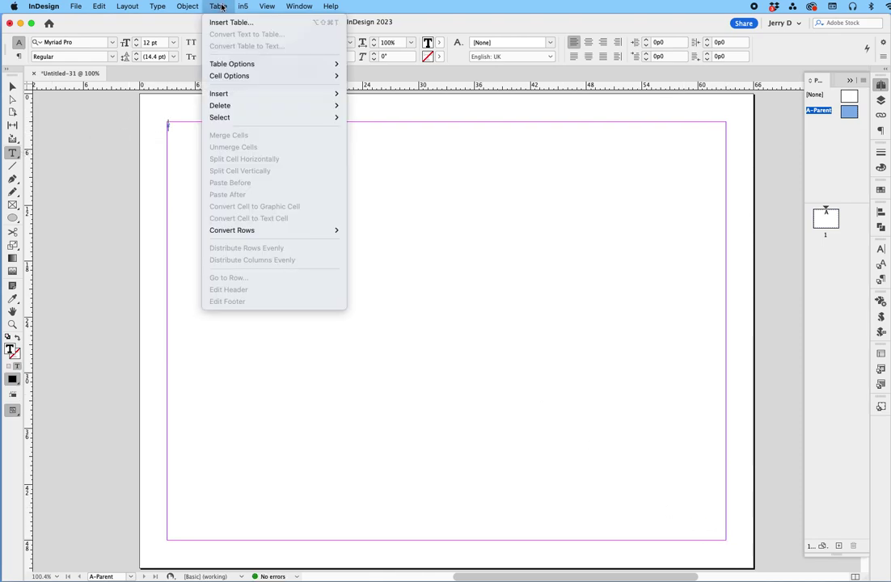
pyautogui.click(226, 22)
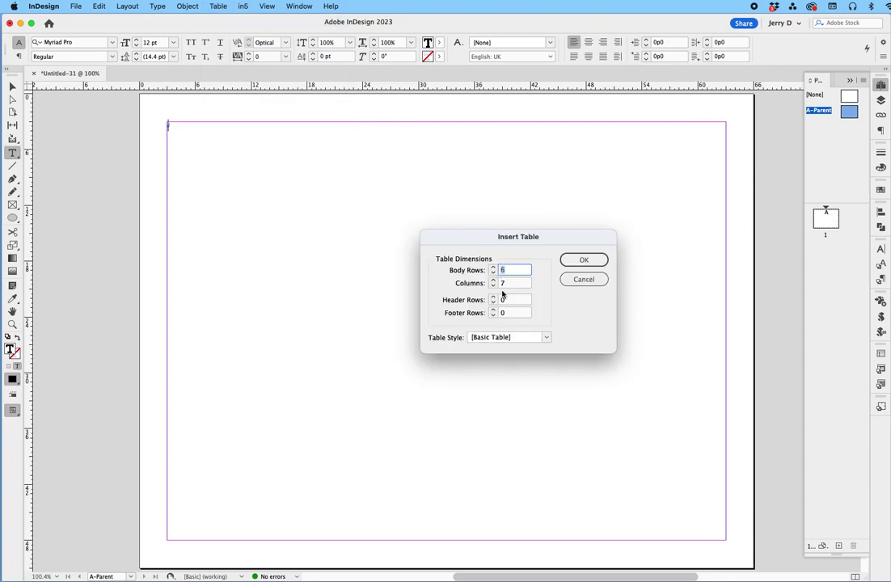
pyautogui.click(586, 259)
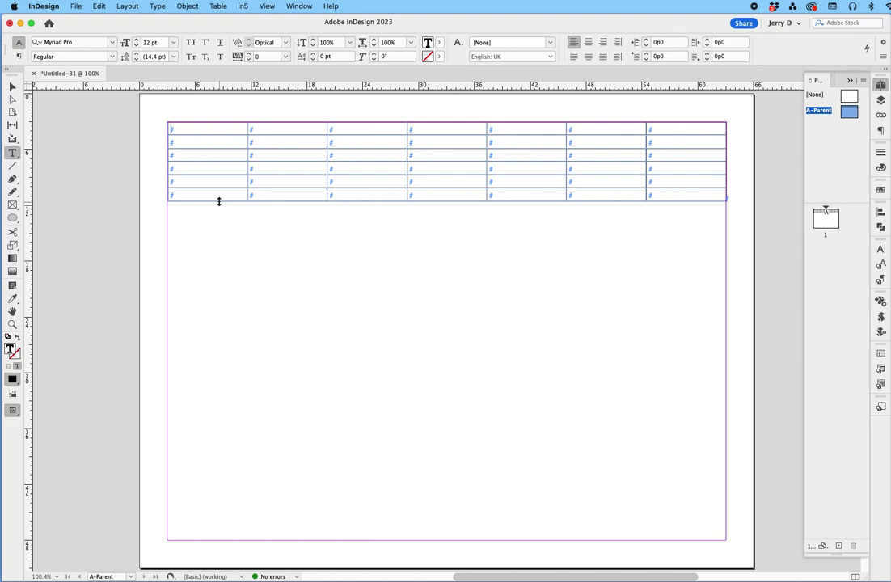
# Stretch the table down to the page's bottom margin and distribute the five rows below the first row evenly.
pyautogui.moveTo(218, 202); pyautogui.dragTo(214, 538)
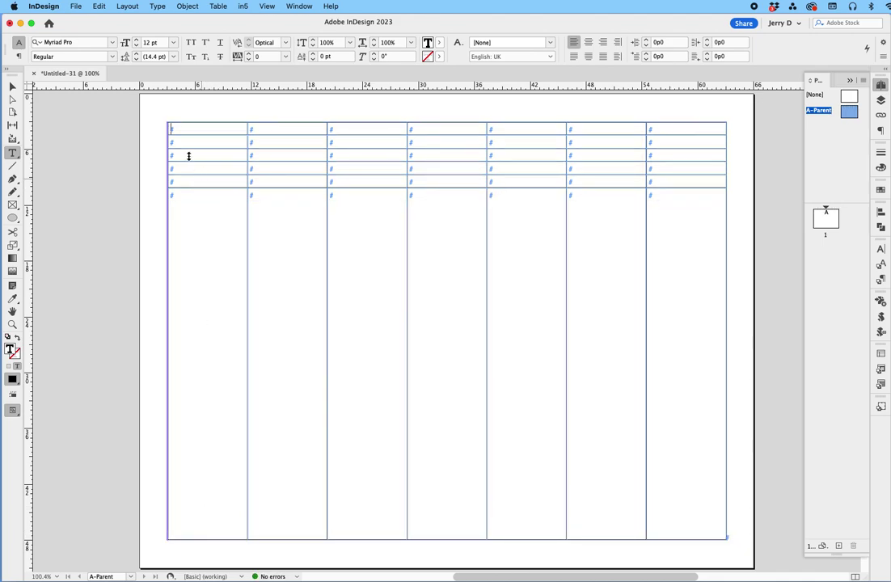
pyautogui.moveTo(186, 144); pyautogui.dragTo(191, 193)
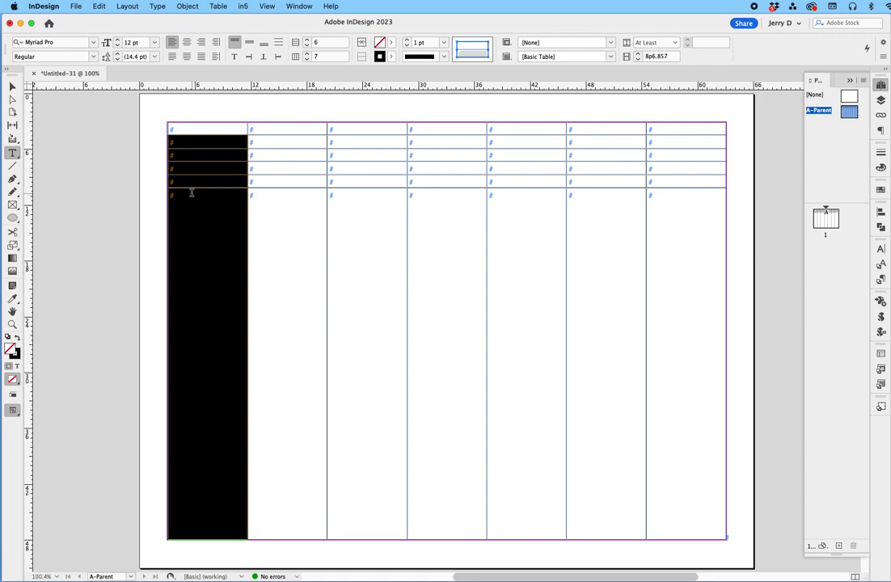
pyautogui.click(219, 6)
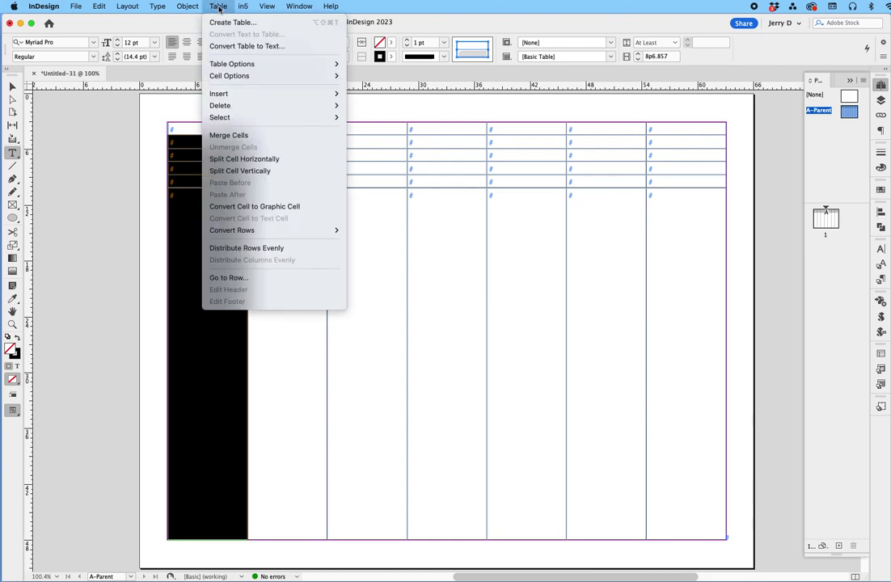
pyautogui.click(254, 251)
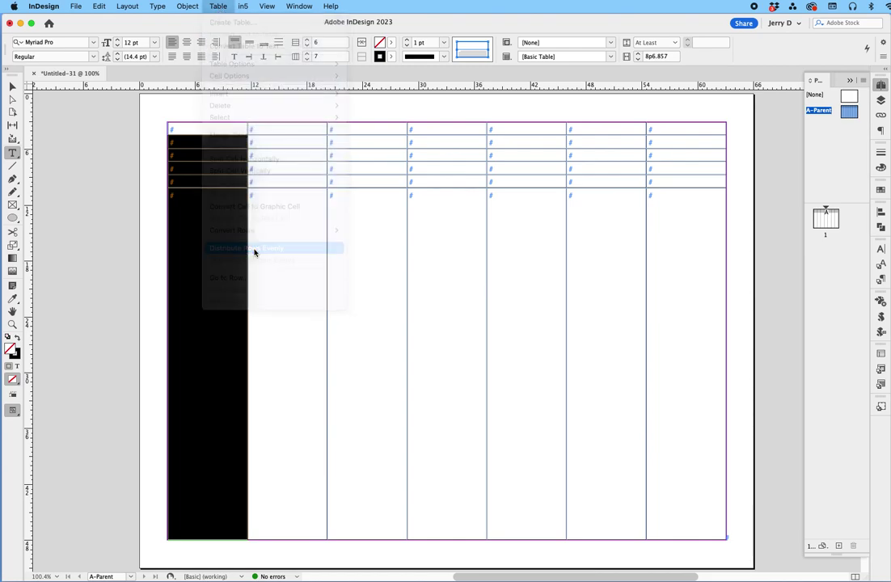
pyautogui.click(130, 245)
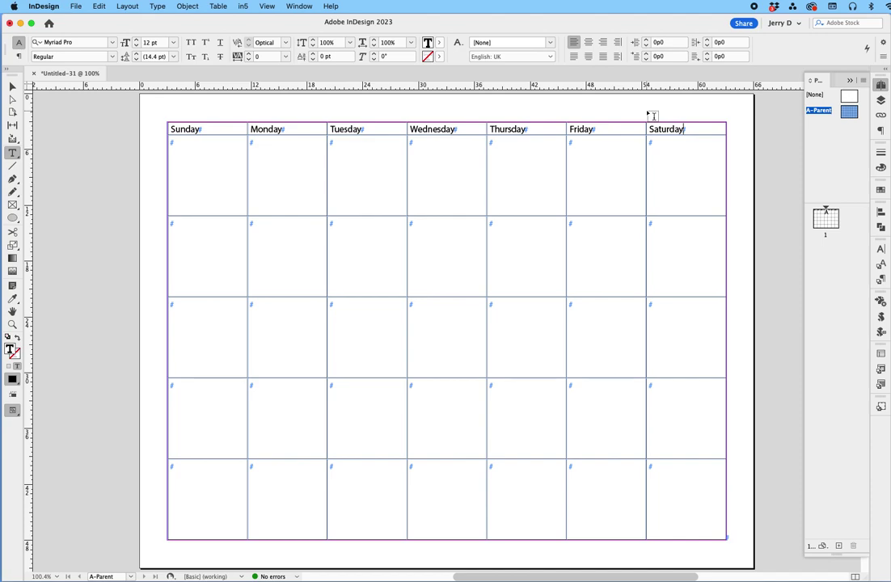
# Centre the weekday names horizontally in the table's first row.
pyautogui.click(882, 280)
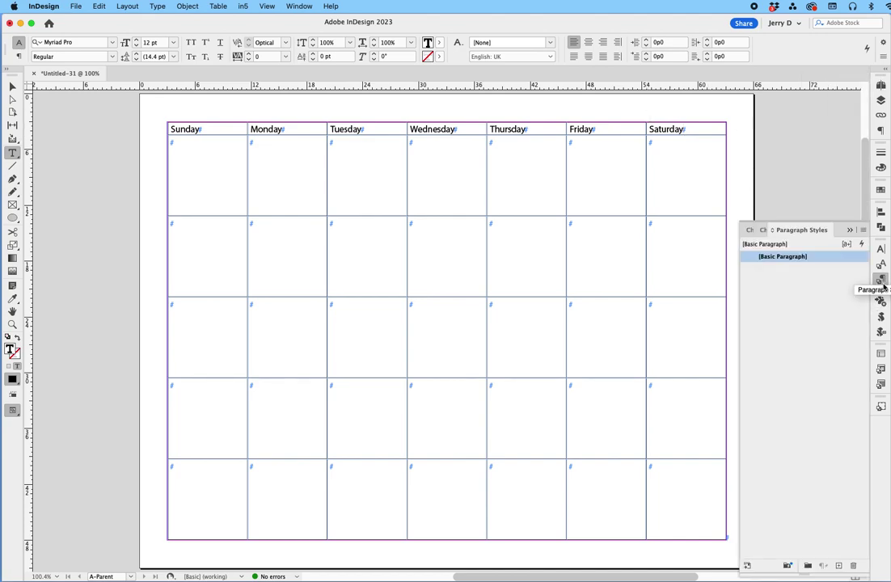
pyautogui.click(164, 129)
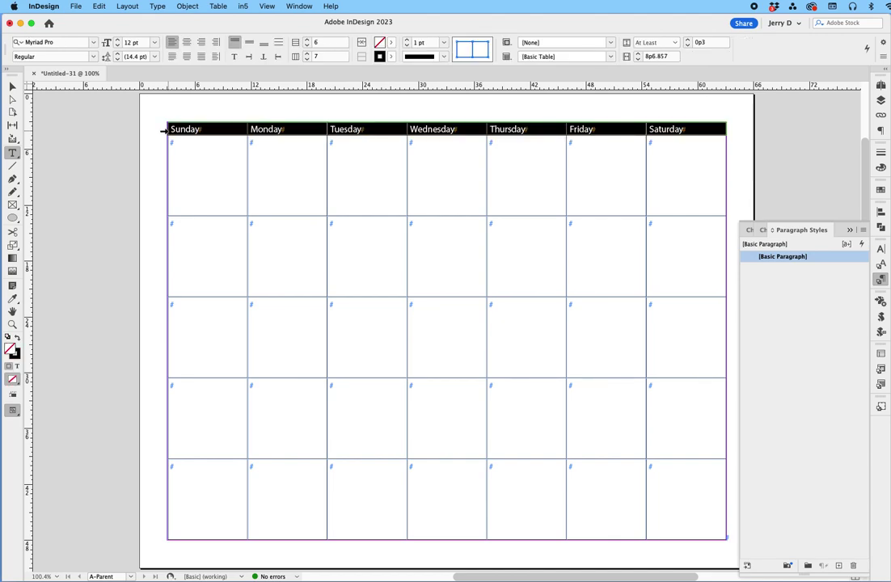
pyautogui.press('super+shift+c')
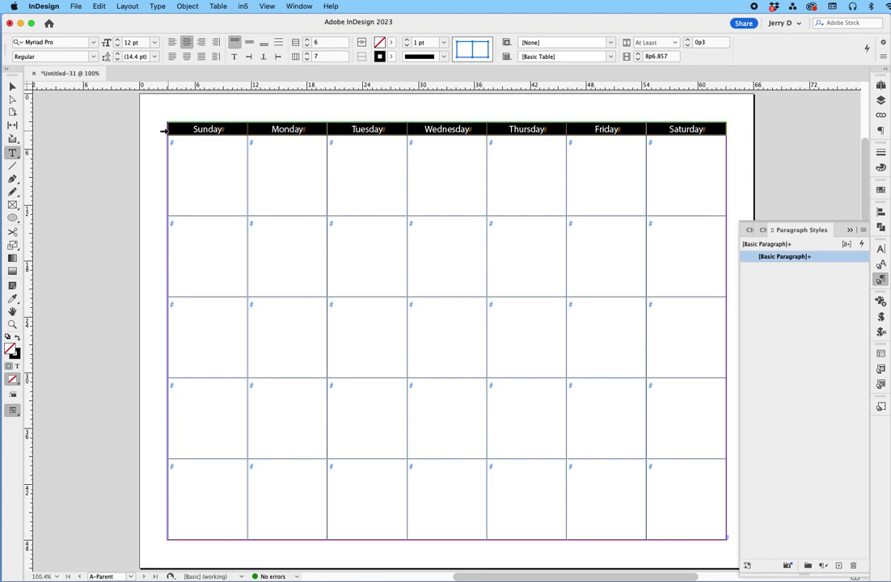
# Set the vertical justification of the weekday row's cells to Align Center.
pyautogui.click(220, 6)
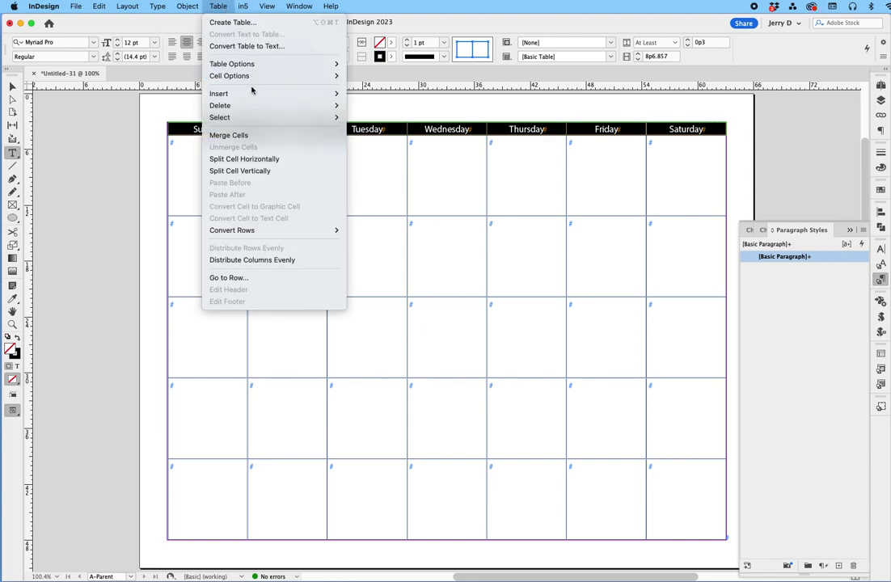
pyautogui.moveTo(267, 76)
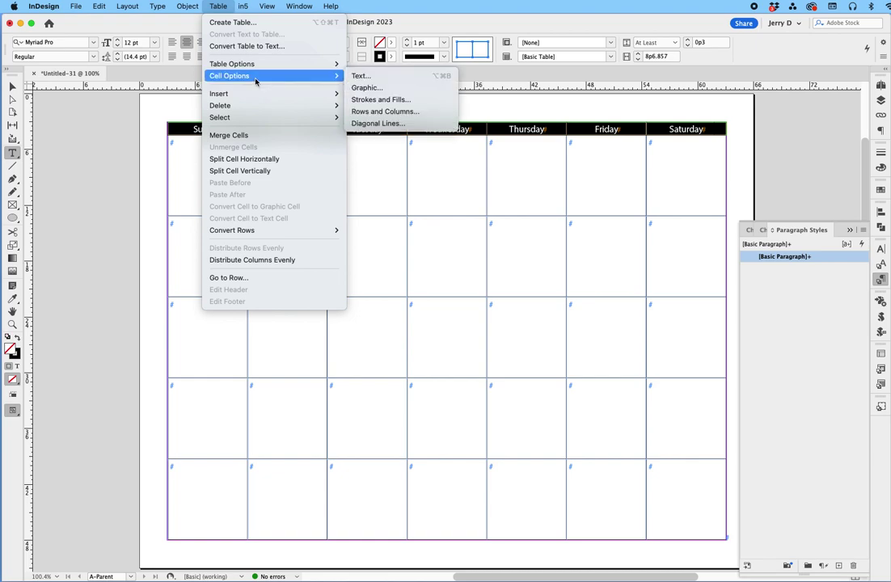
pyautogui.click(370, 76)
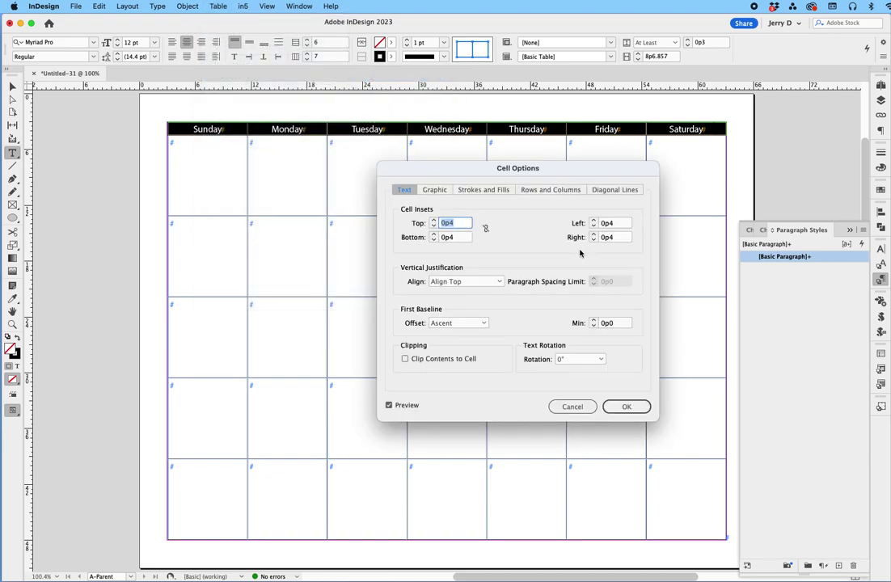
pyautogui.click(474, 282)
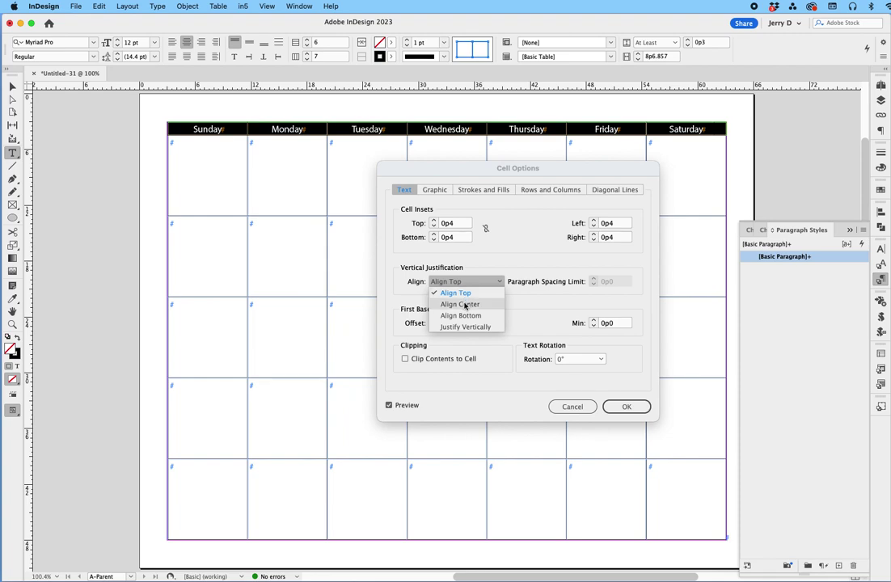
pyautogui.click(465, 305)
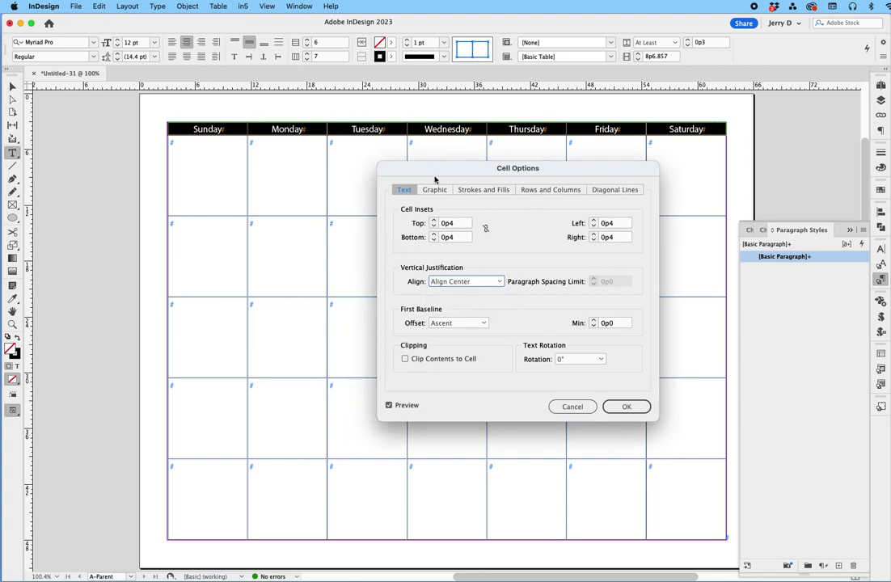
pyautogui.click(624, 407)
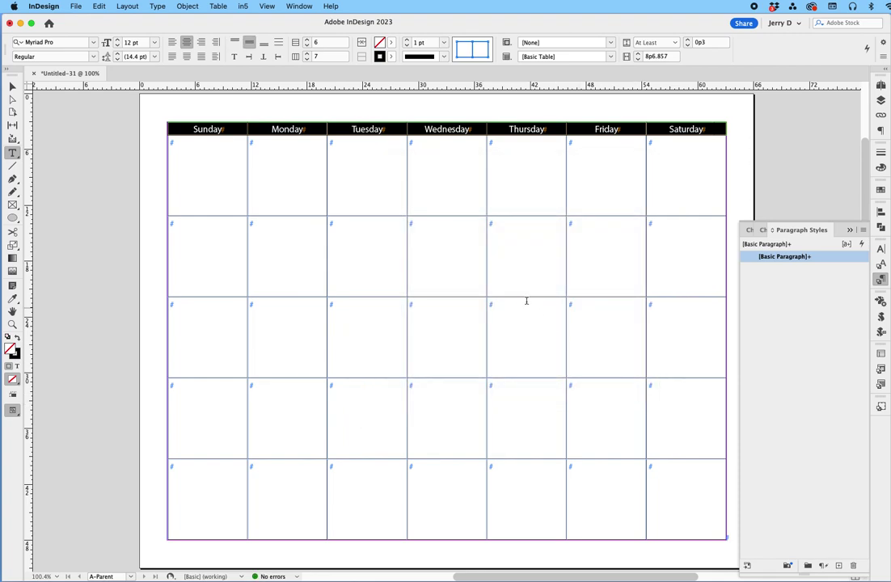
# Redefine the [Basic Paragraph] style from the centred text of the weekday row.
pyautogui.click(864, 231)
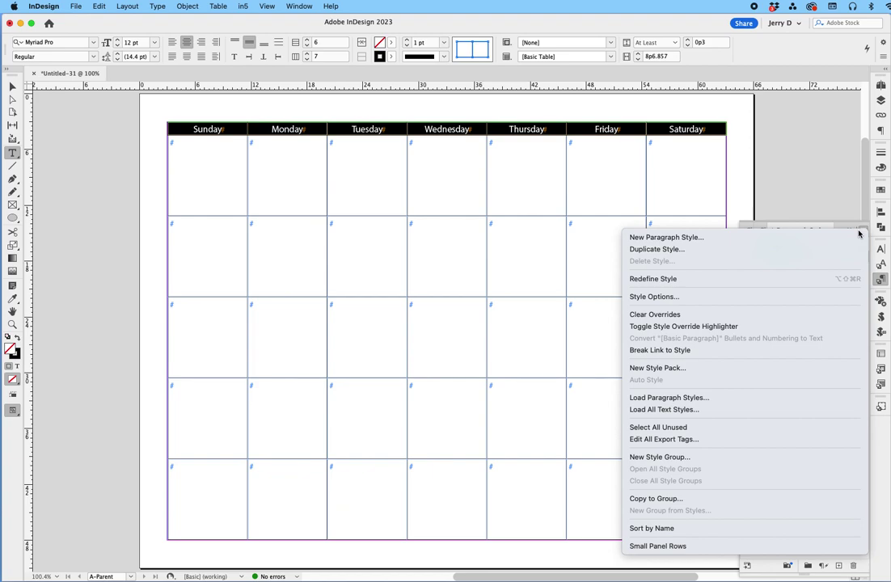
pyautogui.click(677, 279)
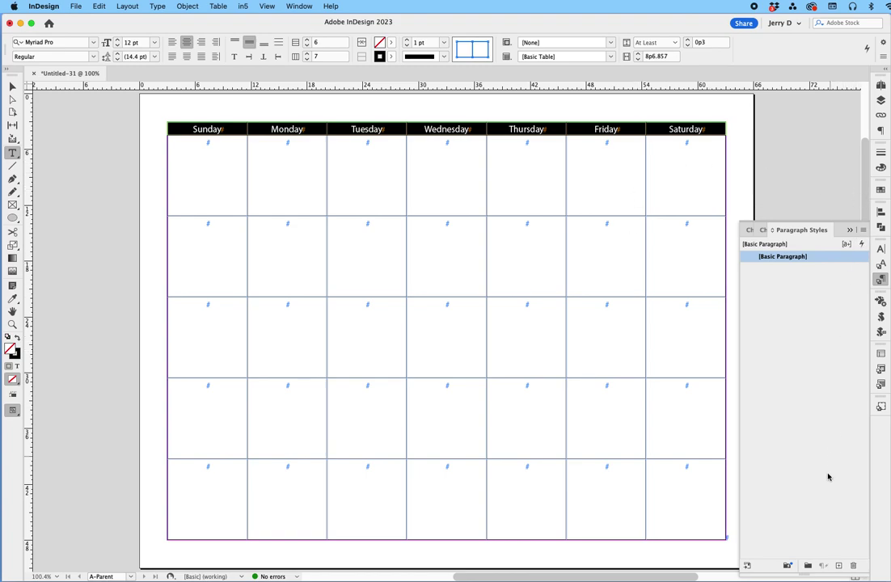
pyautogui.click(813, 142)
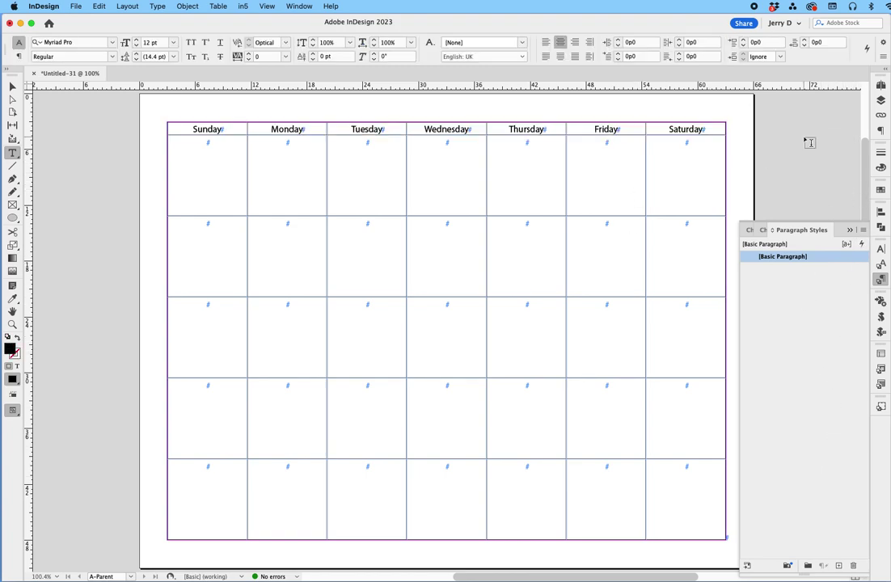
# Create a paragraph style named Numbers with its alignment set to Right.
pyautogui.click(839, 566)
pyautogui.doubleClick(833, 270)
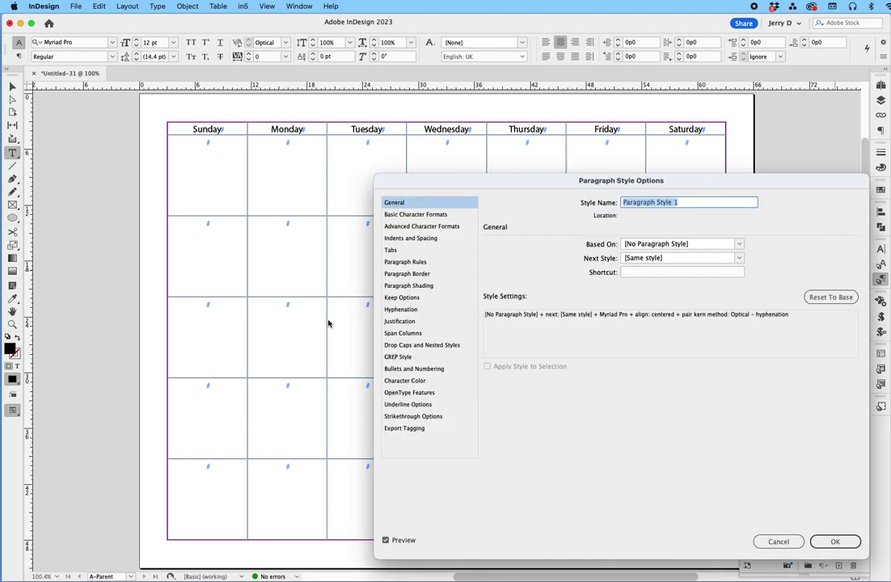
pyautogui.click(415, 238)
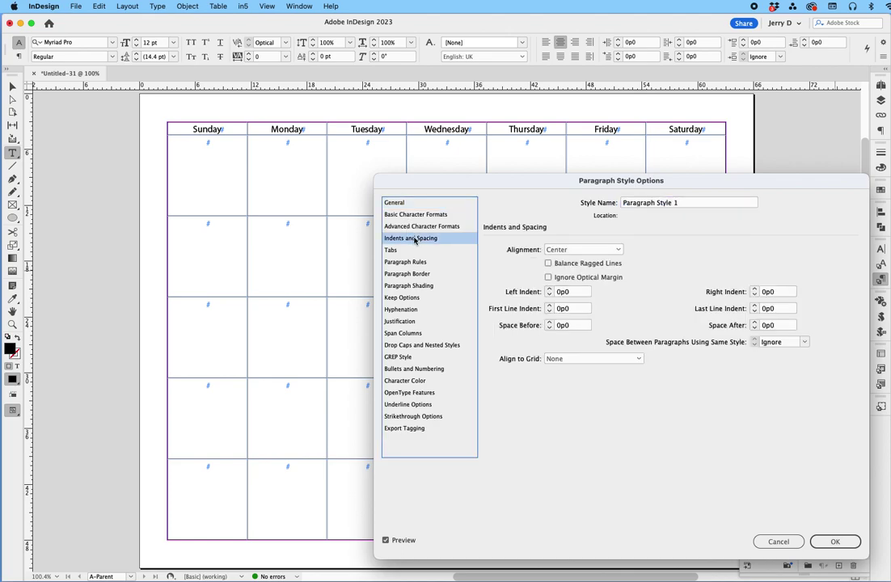
pyautogui.click(616, 251)
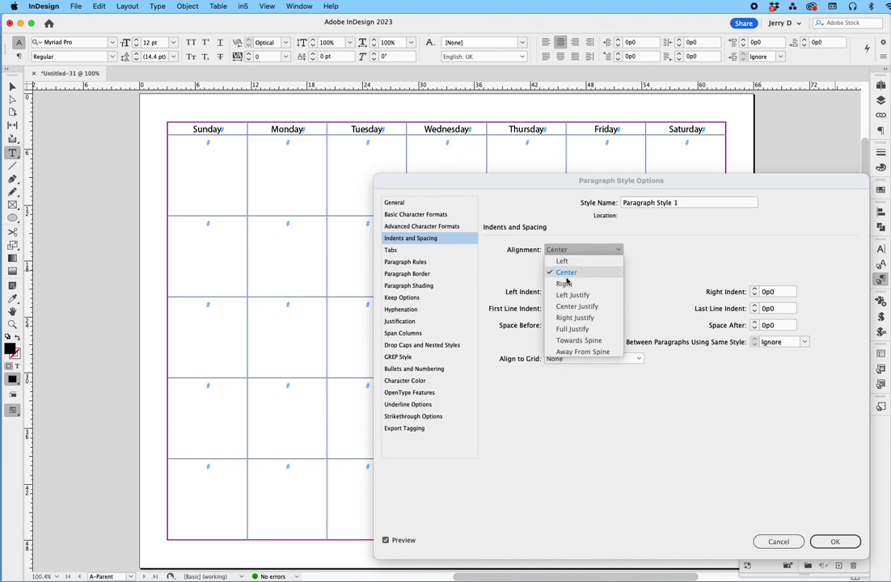
pyautogui.click(565, 284)
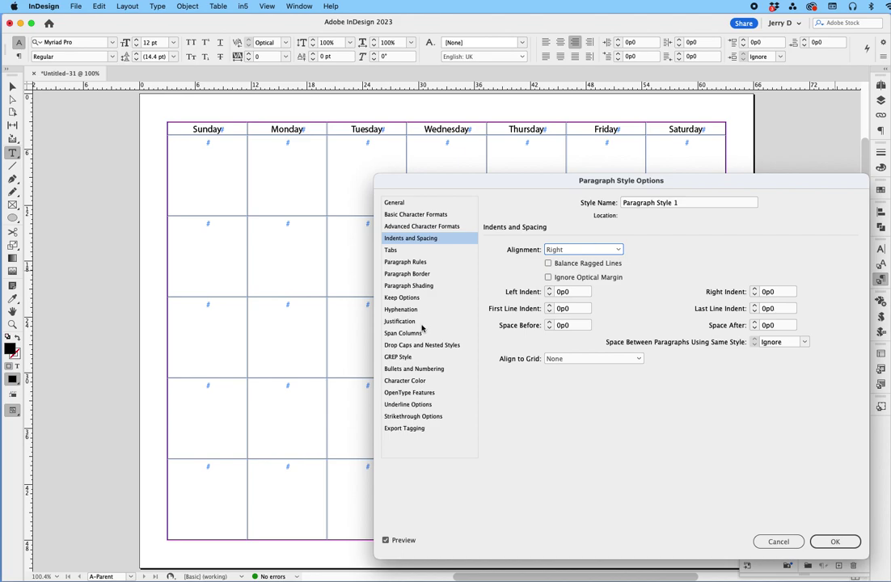
pyautogui.click(418, 369)
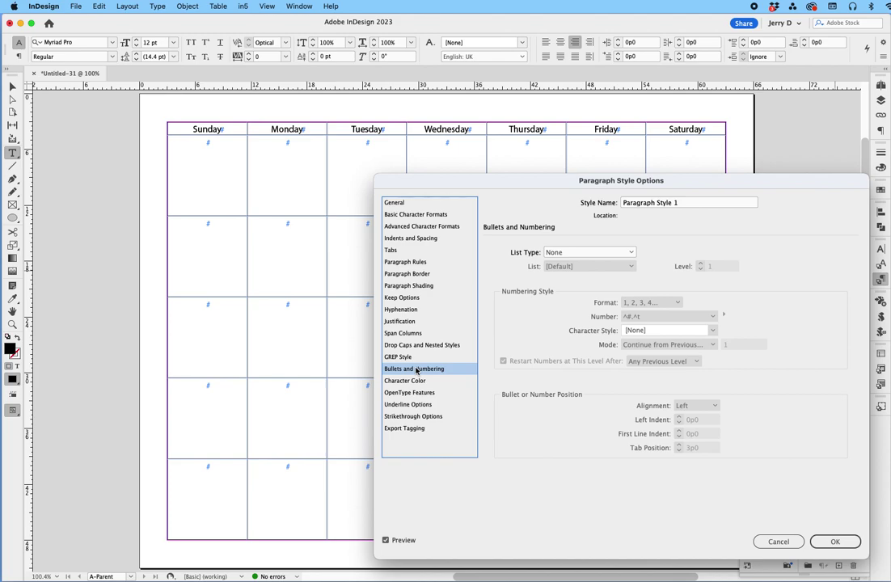
pyautogui.moveTo(680, 202); pyautogui.dragTo(569, 207)
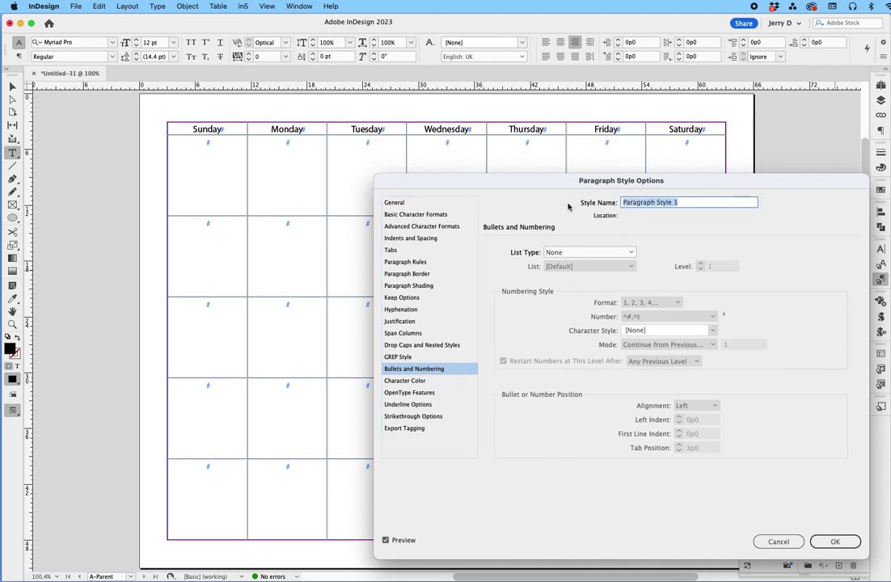
pyautogui.write('Numbers')
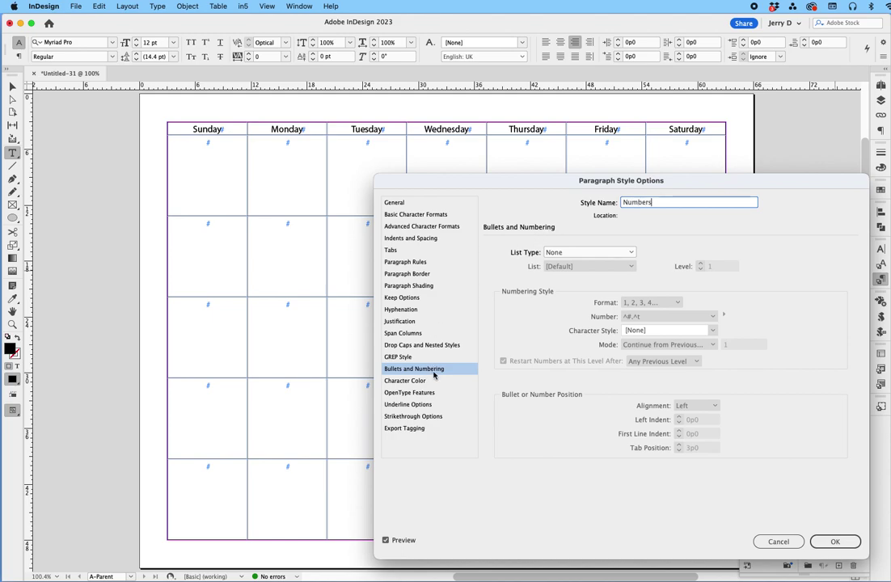
# Set the Numbers style's list type to Numbers and remove the period from its number format.
pyautogui.click(433, 372)
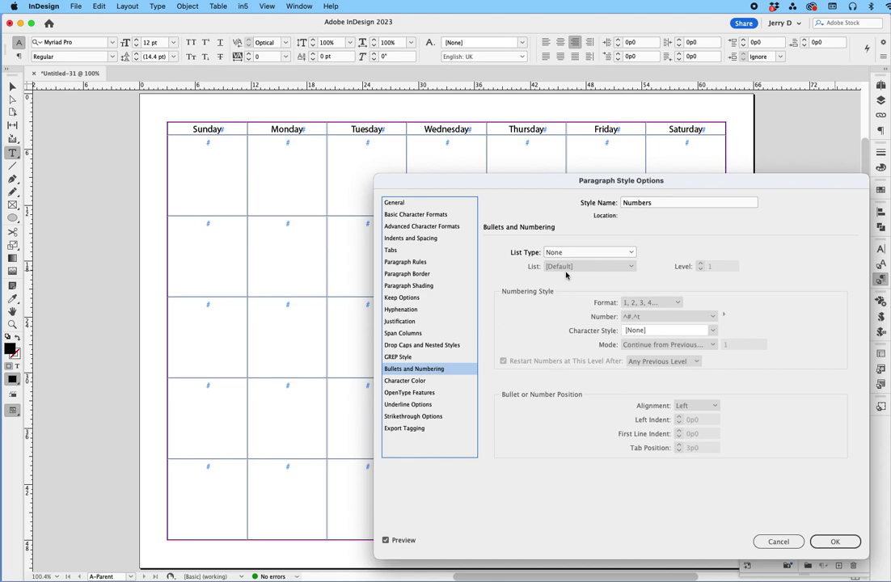
pyautogui.click(588, 252)
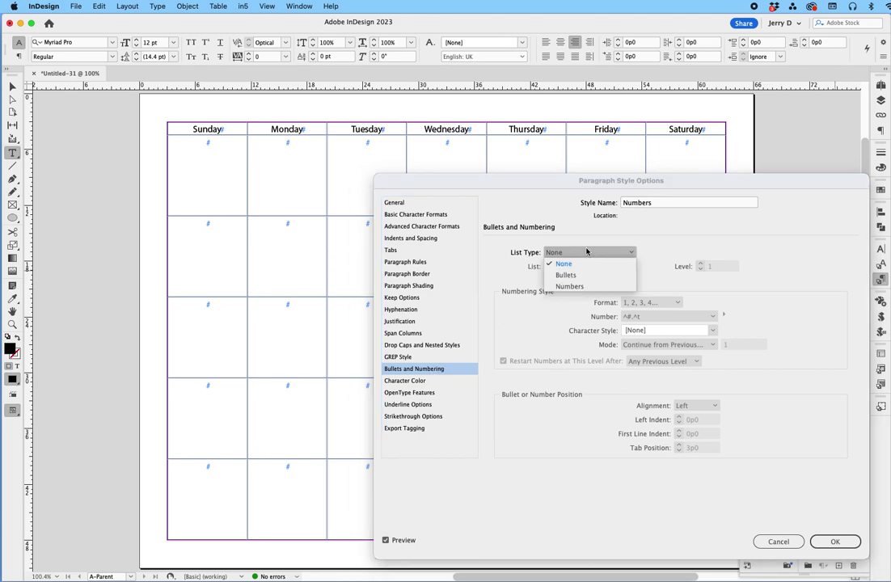
pyautogui.click(566, 286)
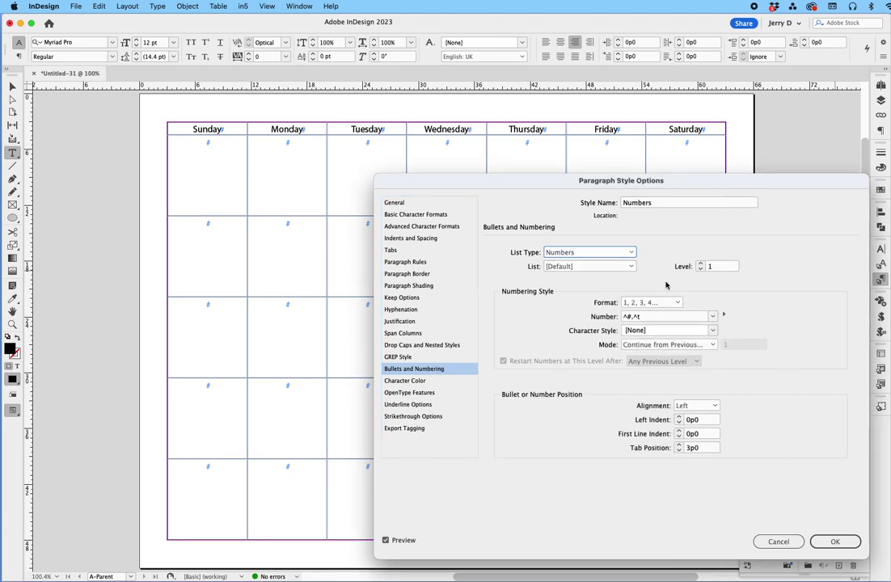
pyautogui.click(634, 317)
pyautogui.click(635, 318)
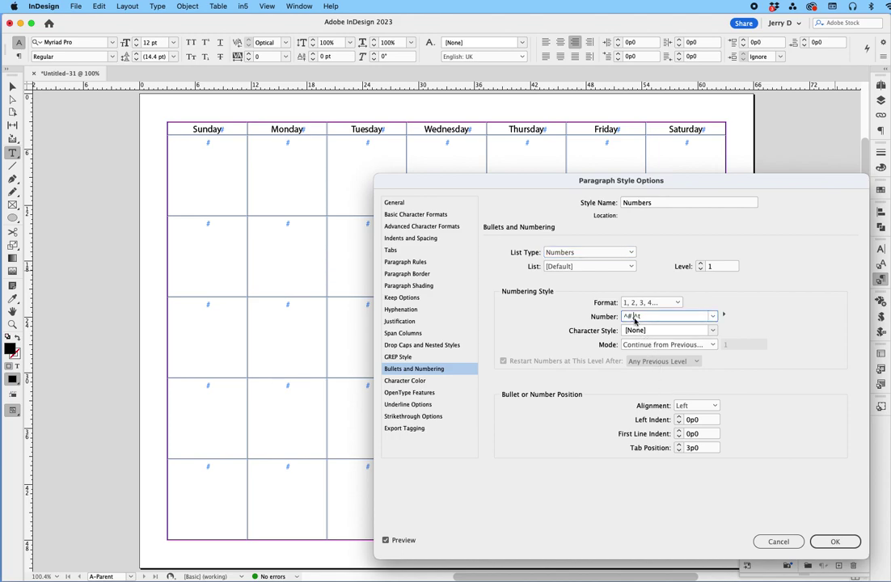
pyautogui.moveTo(635, 317)
pyautogui.mouseDown()
pyautogui.moveTo(649, 320)
pyautogui.moveTo(633, 318)
pyautogui.mouseUp()
pyautogui.moveTo(631, 316); pyautogui.dragTo(635, 325)
pyautogui.press('BackSpace')
pyautogui.click(836, 542)
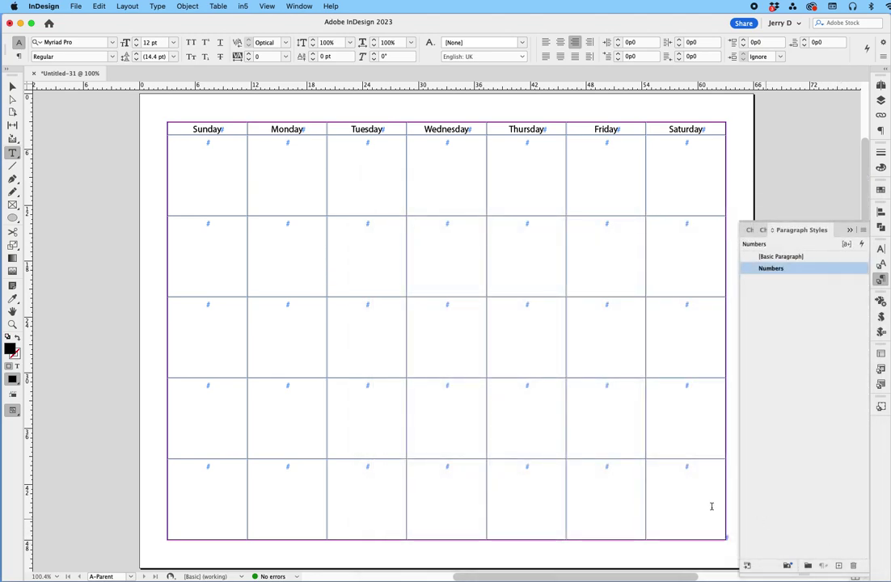
# Open the cell options for all the empty date cells below the weekday row.
pyautogui.click(209, 198)
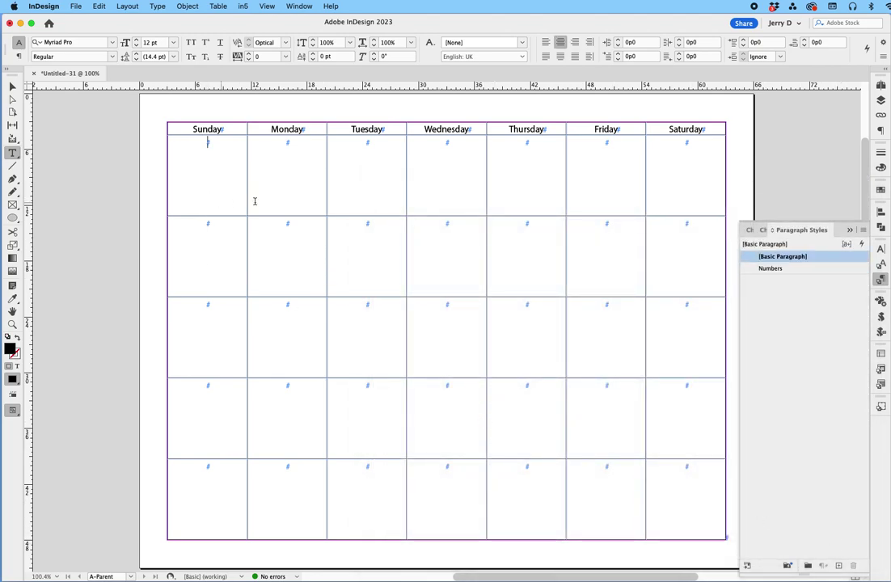
pyautogui.moveTo(242, 201); pyautogui.dragTo(688, 489)
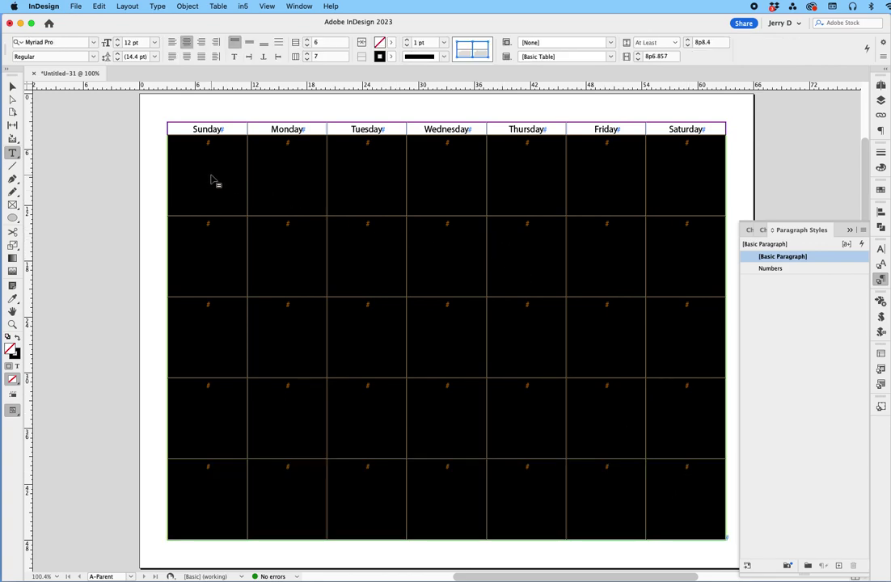
pyautogui.click(219, 7)
pyautogui.moveTo(237, 80)
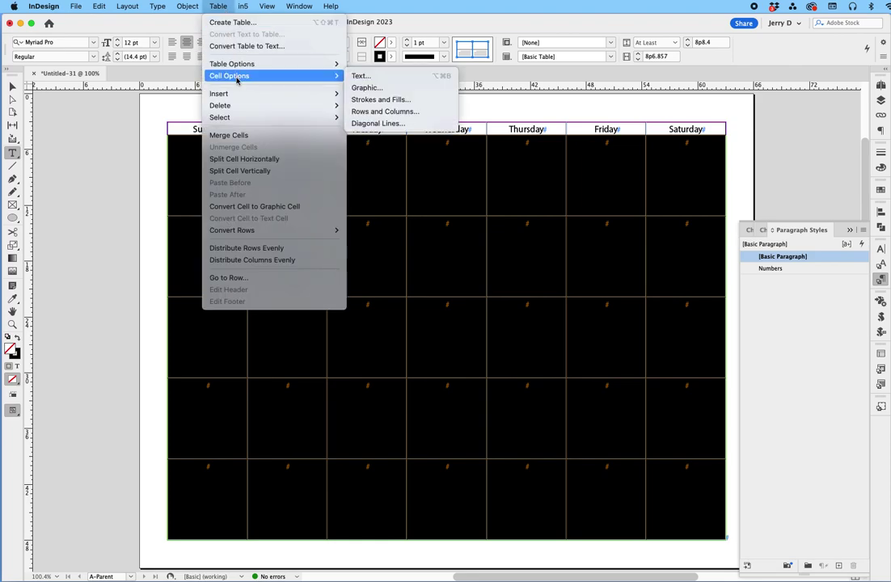